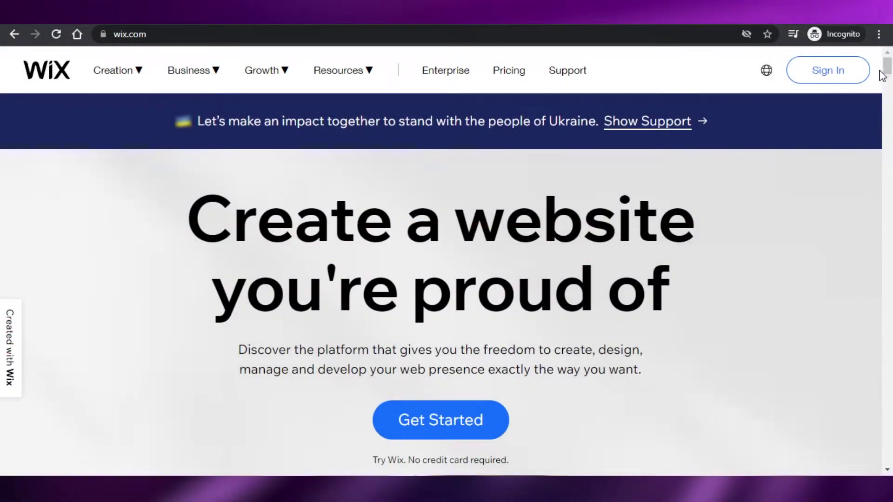
# Step: Browse the public wix.com page, then sign in and reach My Site 4's dashboard
pyautogui.scroll(-10, 889, 98)
pyautogui.moveTo(889, 99); pyautogui.dragTo(890, 321)
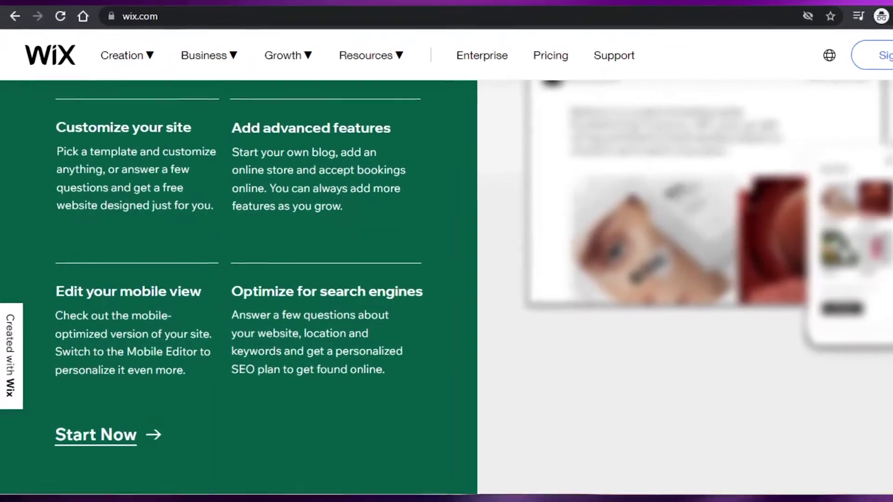
pyautogui.press('Home')
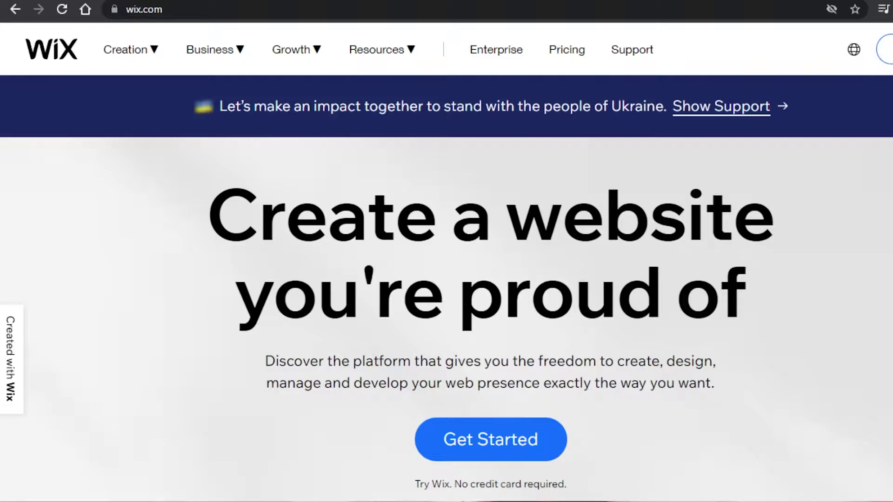
pyautogui.scroll(-20, 446, 289)
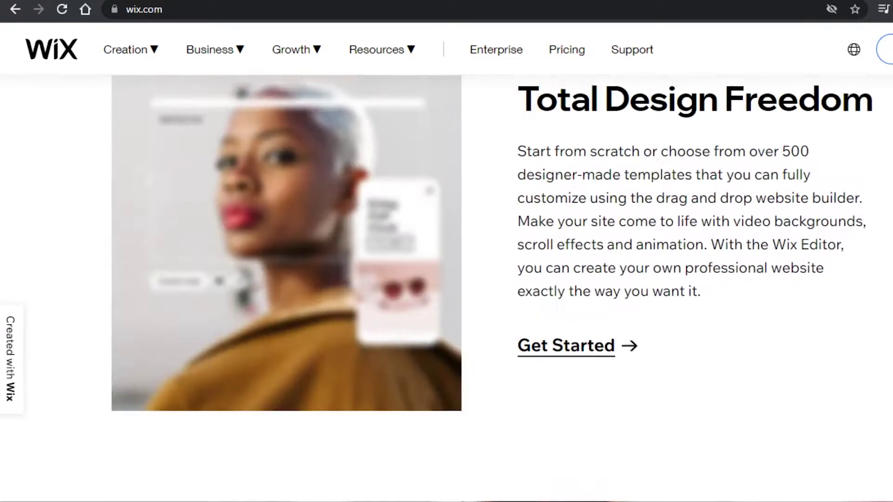
pyautogui.scroll(-2, 446, 288)
pyautogui.scroll(-15, 446, 289)
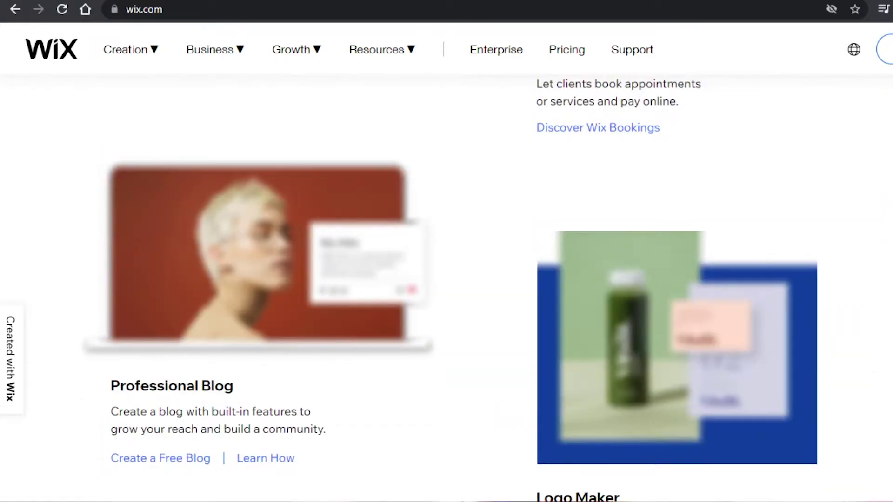
pyautogui.scroll(20, 446, 289)
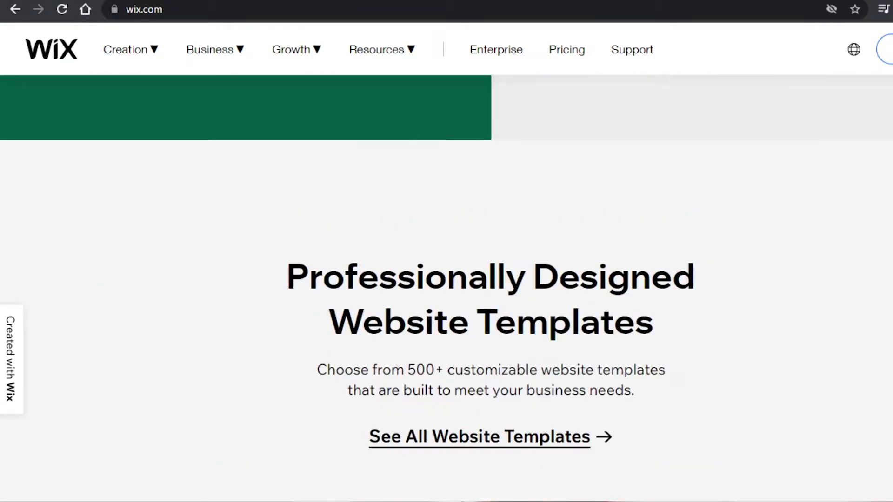
pyautogui.scroll(15, 447, 288)
pyautogui.scroll(-20, 446, 288)
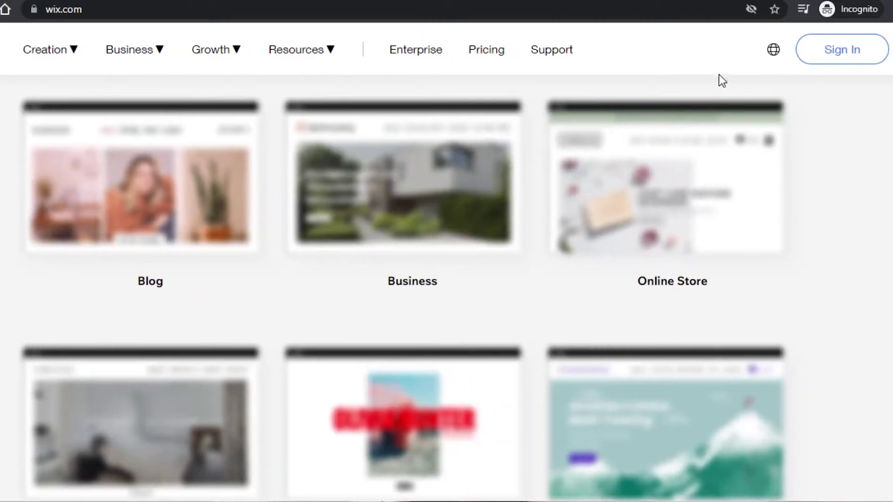
pyautogui.scroll(10, 115, 145)
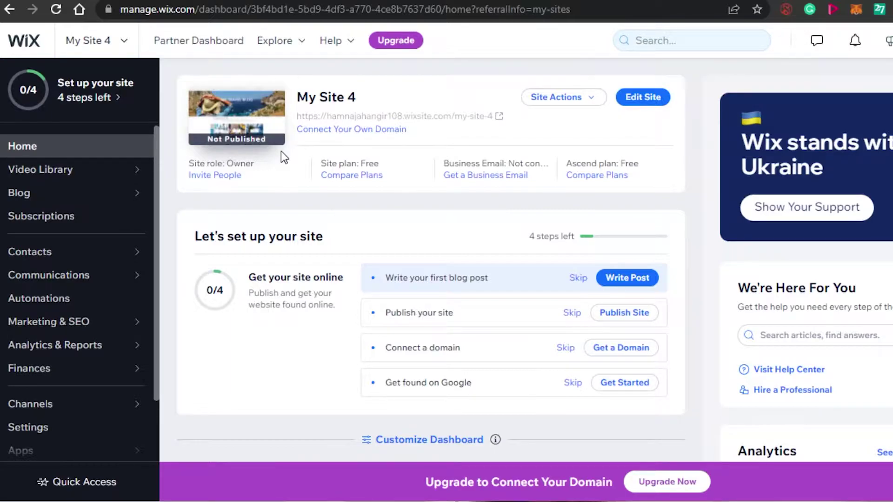
# Step: Use Edit Site on My Site 4's dashboard to load the MY TRAVEL BLOG home page in the editor
pyautogui.moveTo(339, 95)
pyautogui.moveTo(375, 118)
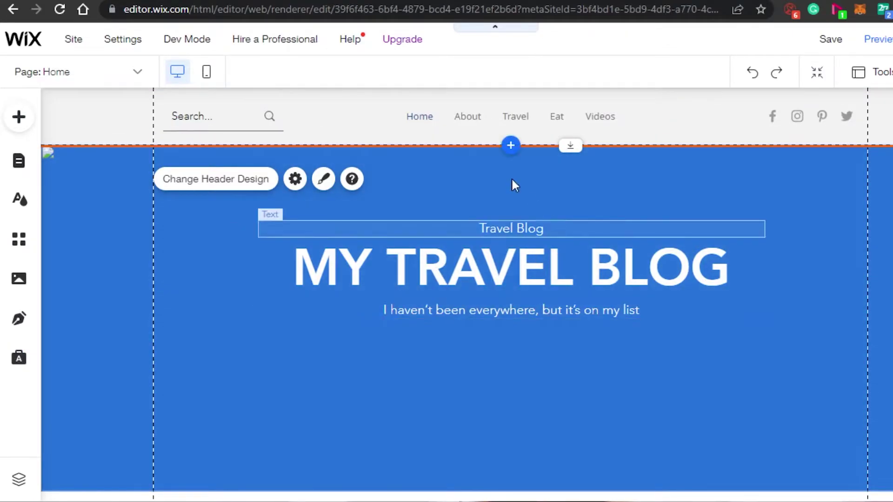
# Step: Select the blue header strip on the home page
pyautogui.scroll(-5, 446, 293)
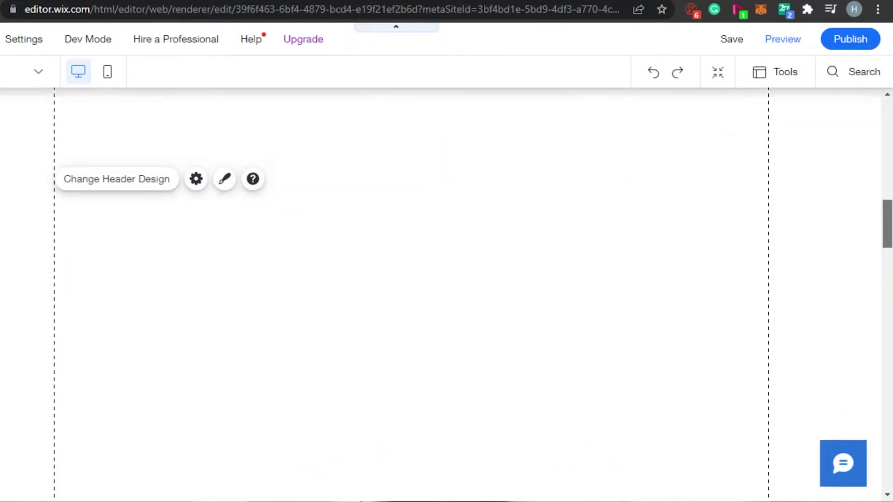
pyautogui.scroll(5, 447, 293)
pyautogui.click(42, 214)
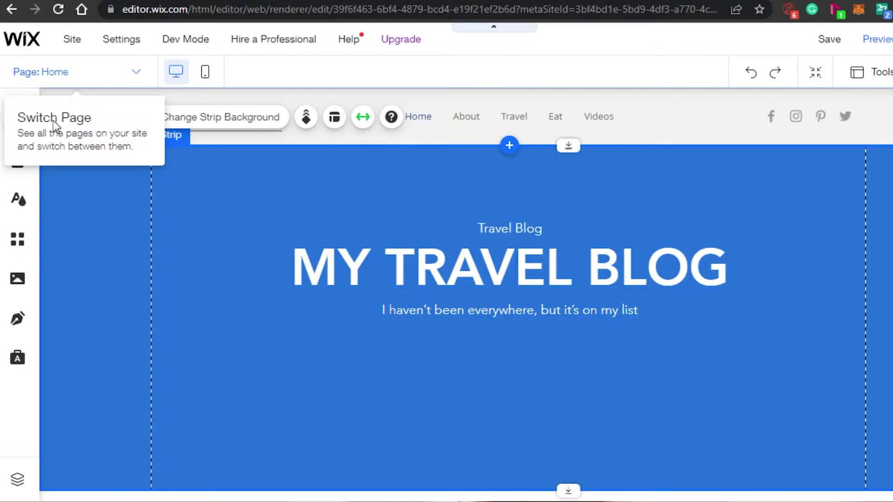
# Step: Search the App Market for 'wix pro gal' and add Wix Pro Gallery to the site
pyautogui.click(18, 241)
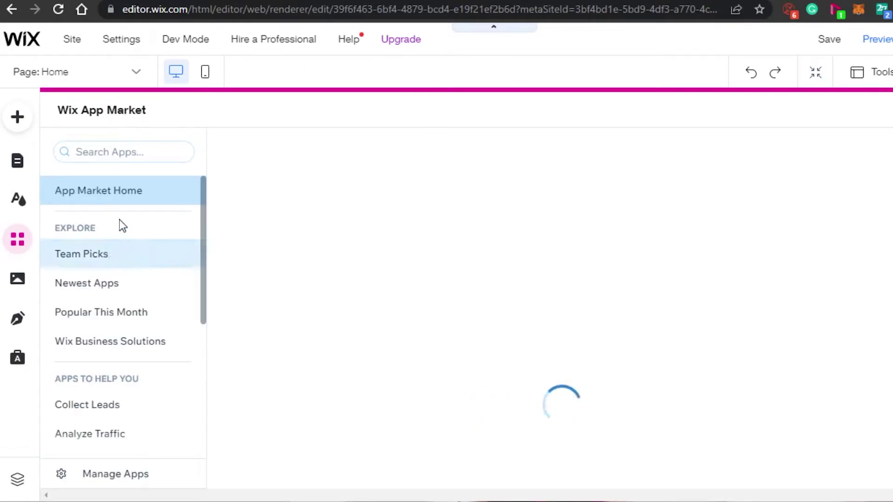
pyautogui.click(114, 151)
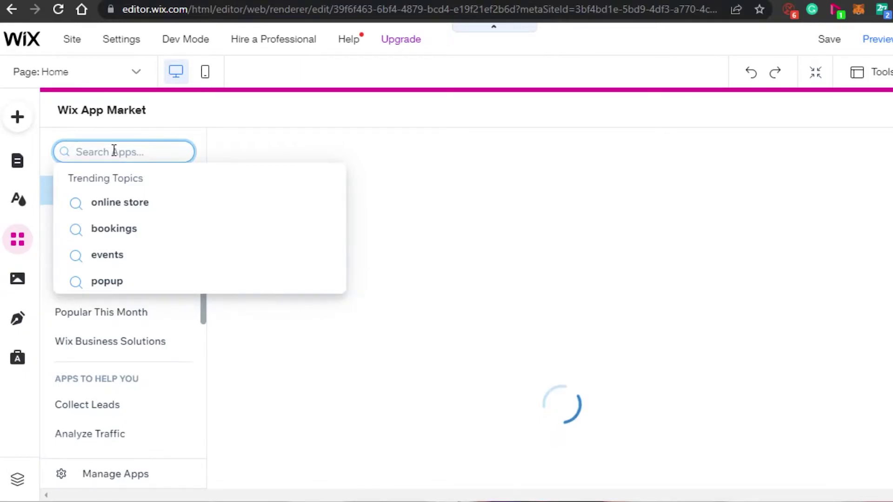
pyautogui.write('wix pro gal')
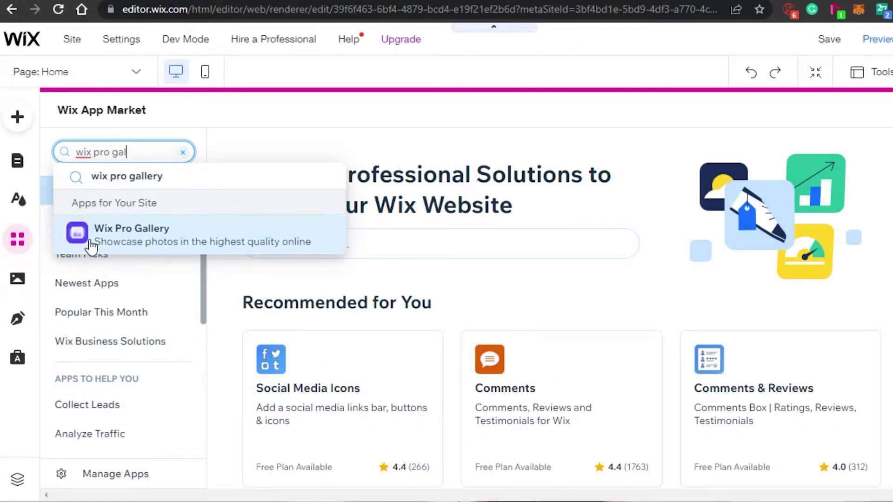
pyautogui.click(182, 241)
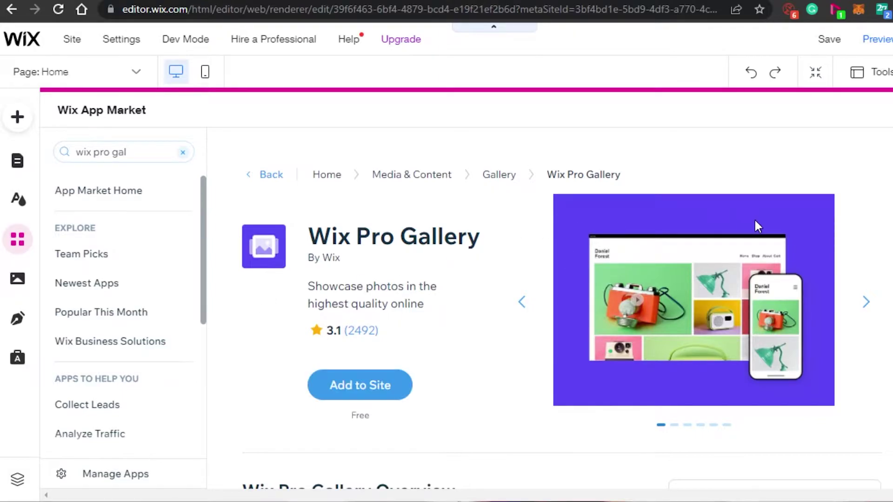
pyautogui.scroll(-5, 561, 315)
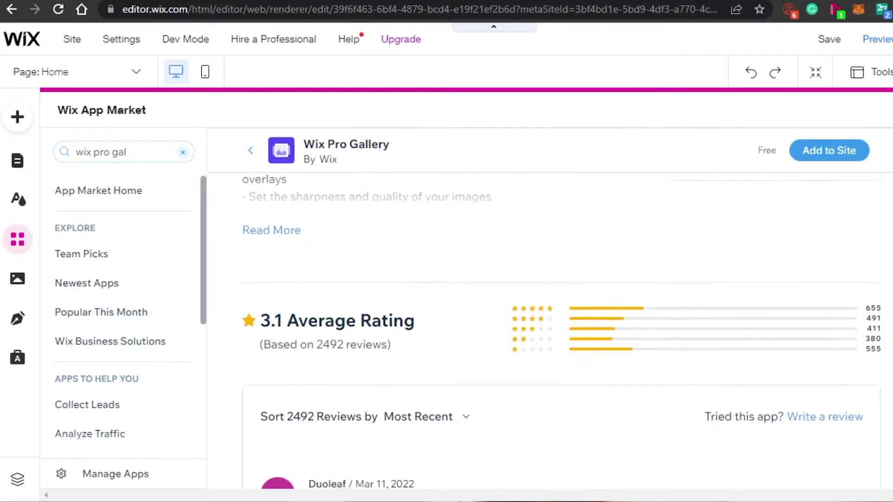
pyautogui.scroll(3, 561, 314)
pyautogui.scroll(-10, 561, 314)
pyautogui.scroll(15, 562, 315)
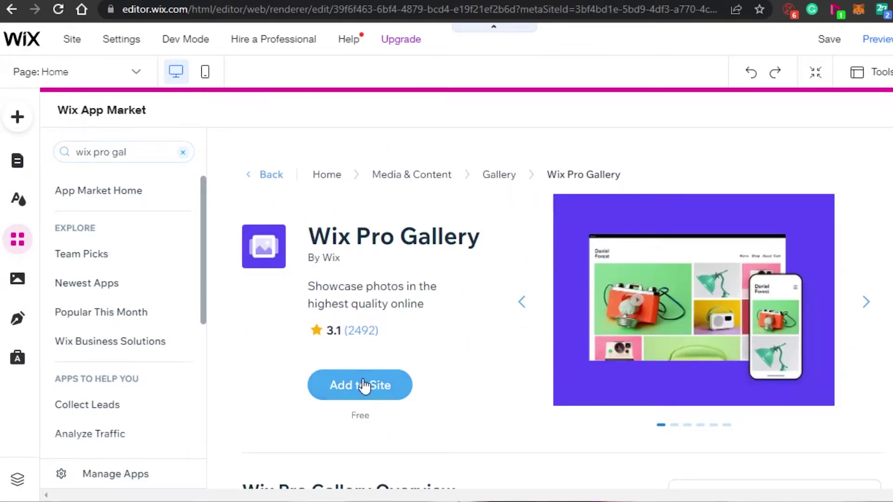
pyautogui.click(343, 390)
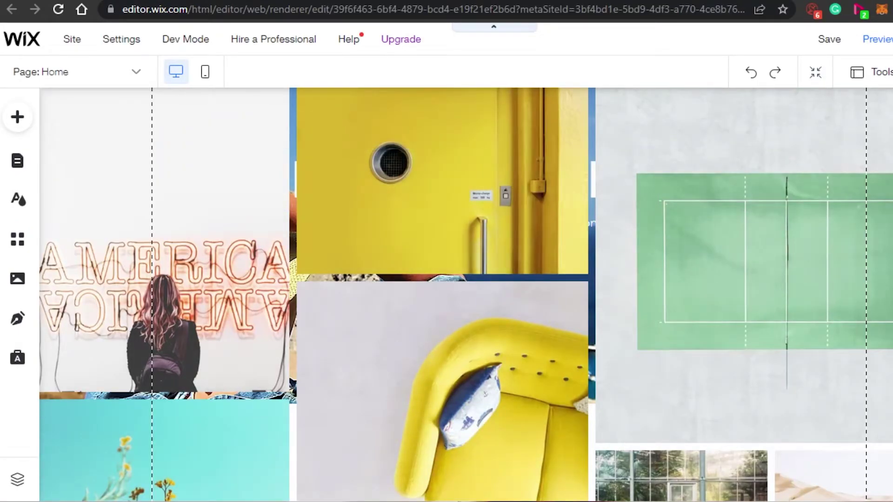
# Step: Review the new sample-photo gallery below the header and select it
pyautogui.scroll(-10, 466, 295)
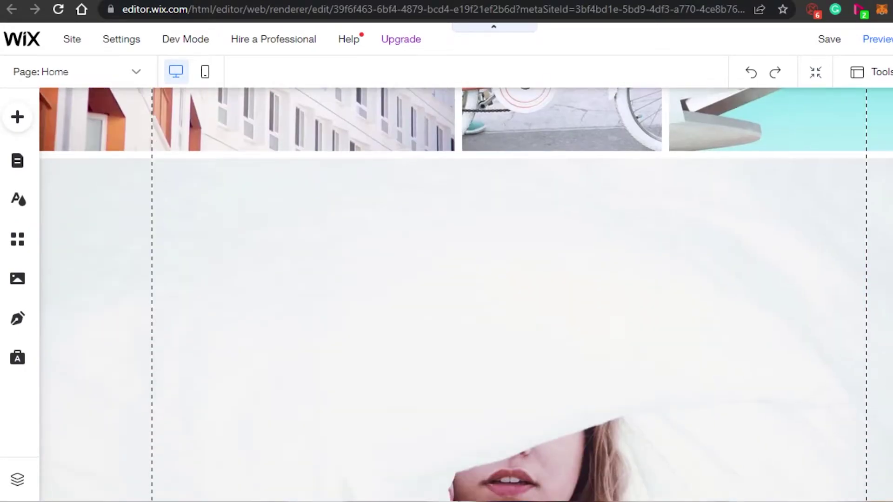
pyautogui.scroll(5, 466, 294)
pyautogui.scroll(-20, 466, 294)
pyautogui.scroll(12, 466, 295)
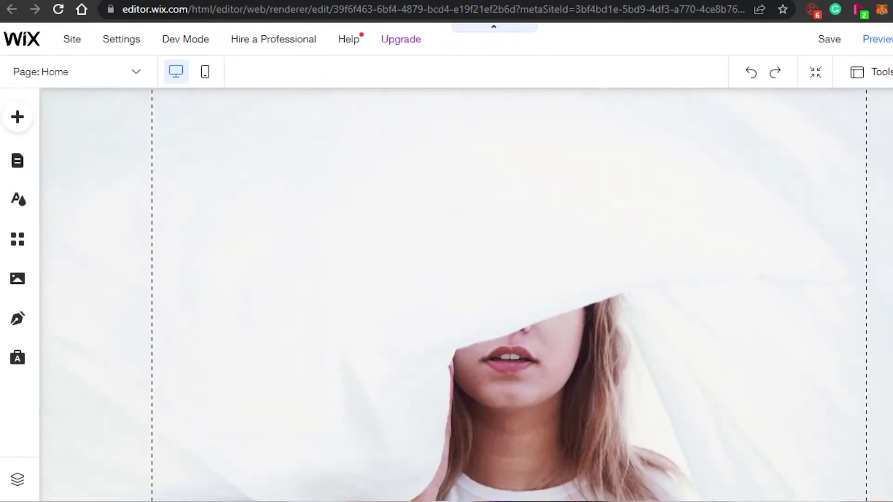
pyautogui.scroll(10, 466, 295)
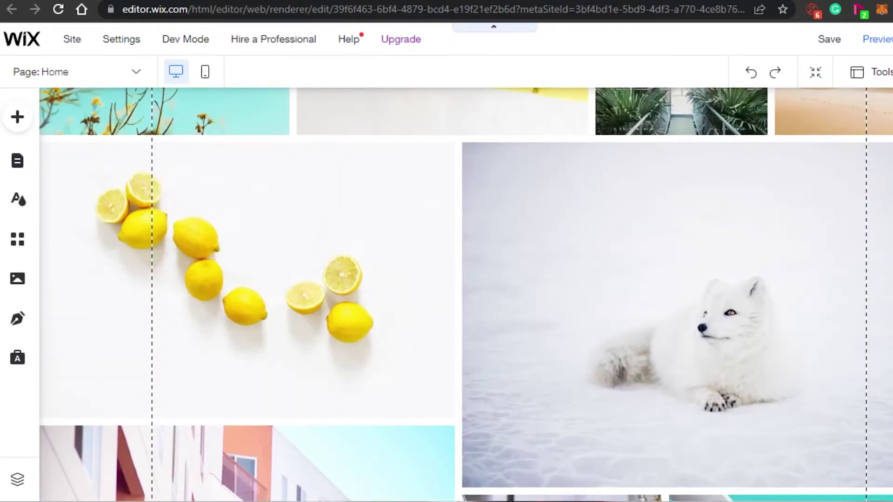
pyautogui.scroll(10, 466, 295)
pyautogui.scroll(-3, 466, 294)
pyautogui.scroll(3, 466, 294)
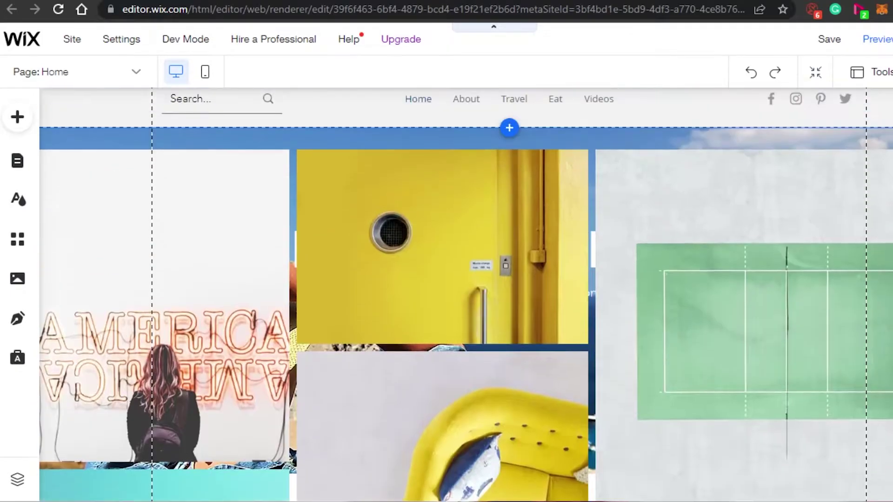
pyautogui.scroll(-1, 473, 161)
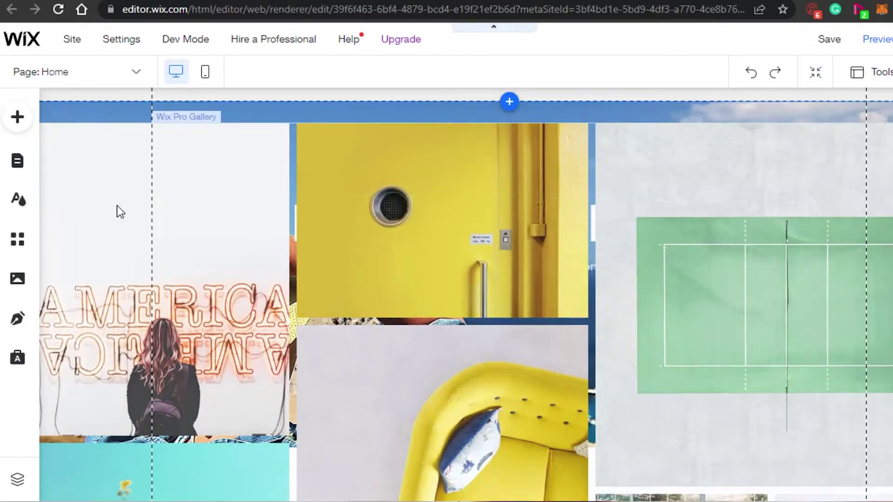
pyautogui.click(188, 205)
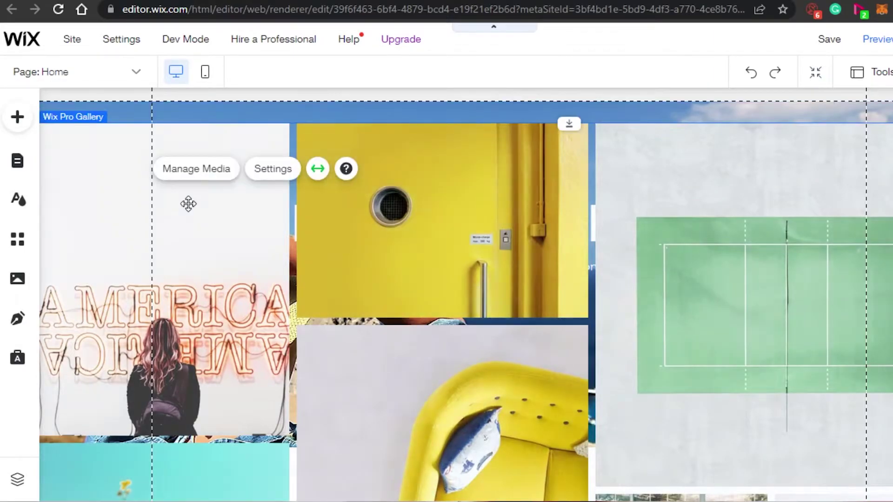
# Step: Open the gallery's Organize Your Gallery media grid and look through its images
pyautogui.click(203, 170)
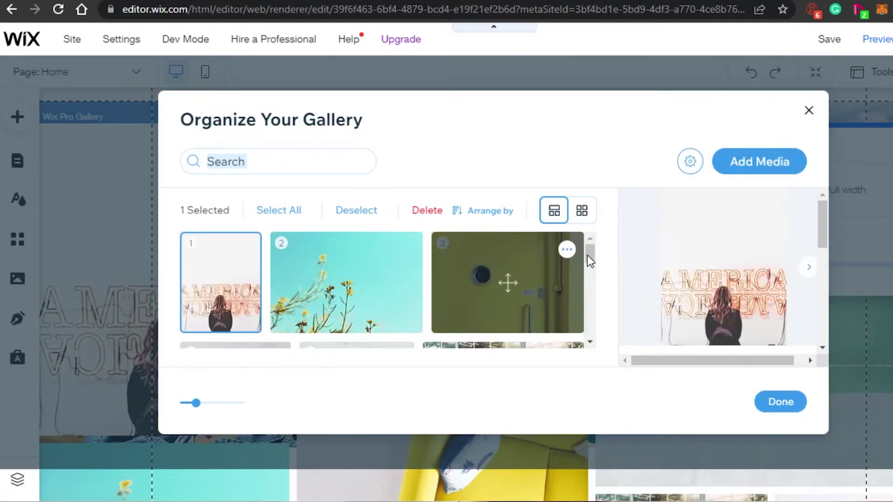
pyautogui.scroll(-3, 591, 255)
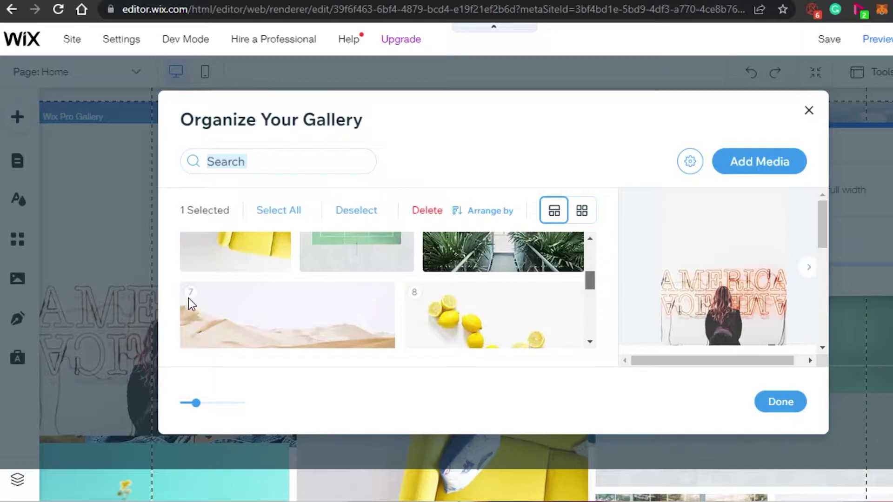
pyautogui.moveTo(598, 294); pyautogui.dragTo(593, 328)
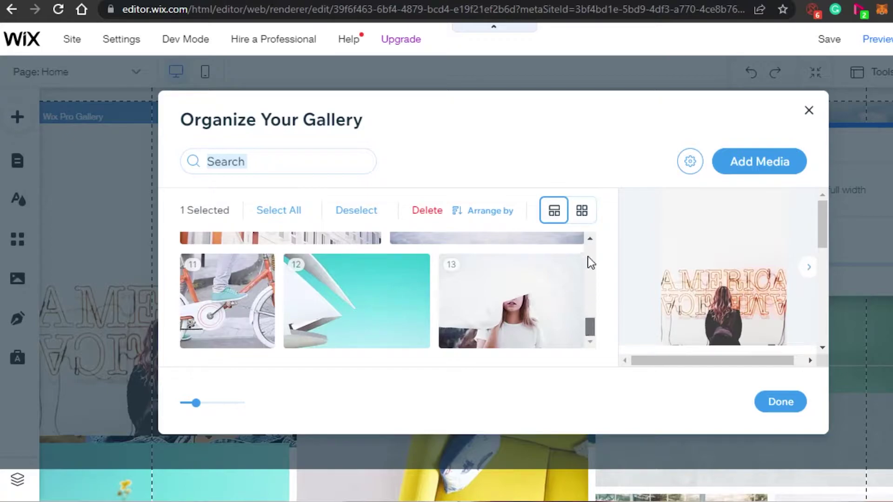
pyautogui.scroll(5, 592, 321)
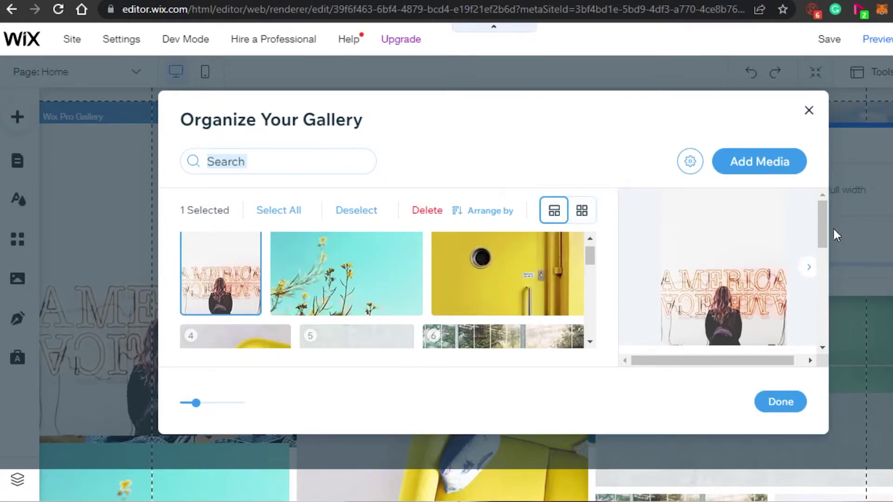
pyautogui.scroll(-1, 821, 225)
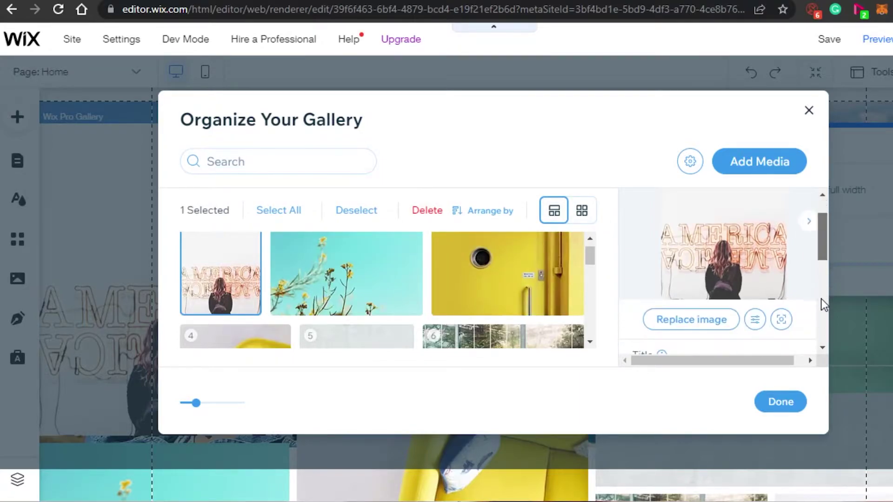
pyautogui.scroll(1, 707, 186)
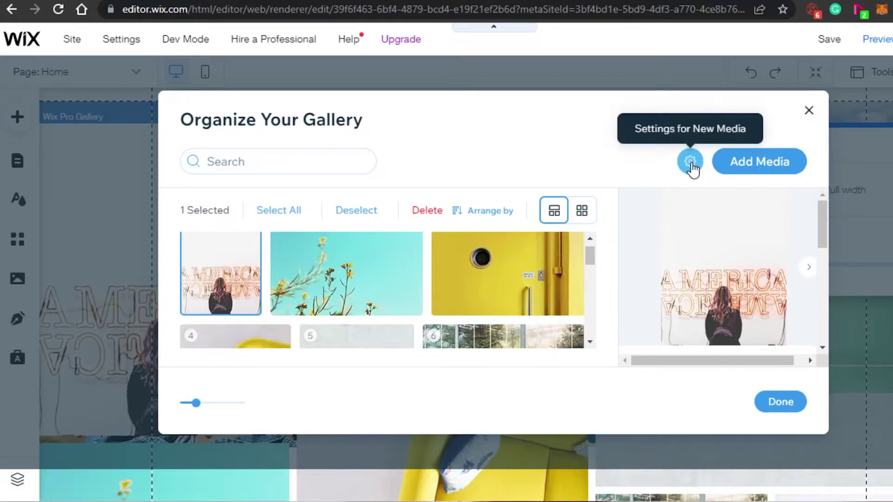
# Step: Check the Settings for New Media, then close the organizer unchanged
pyautogui.click(690, 163)
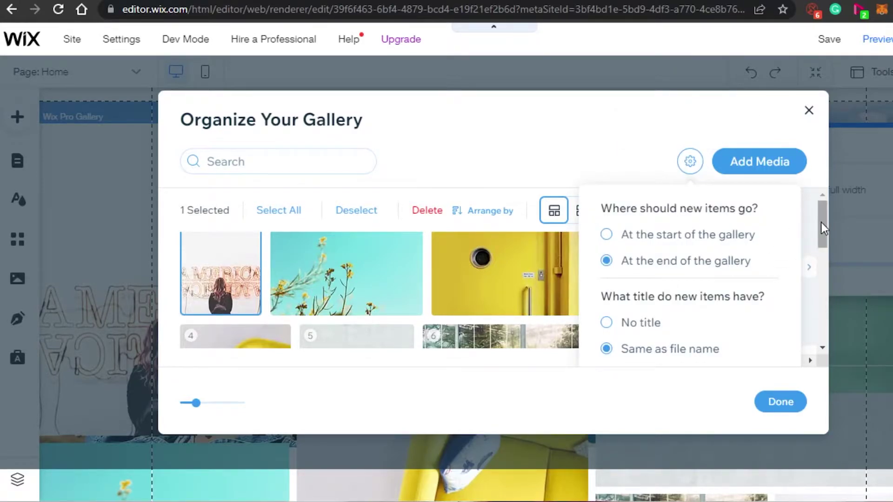
pyautogui.moveTo(821, 223); pyautogui.dragTo(822, 314)
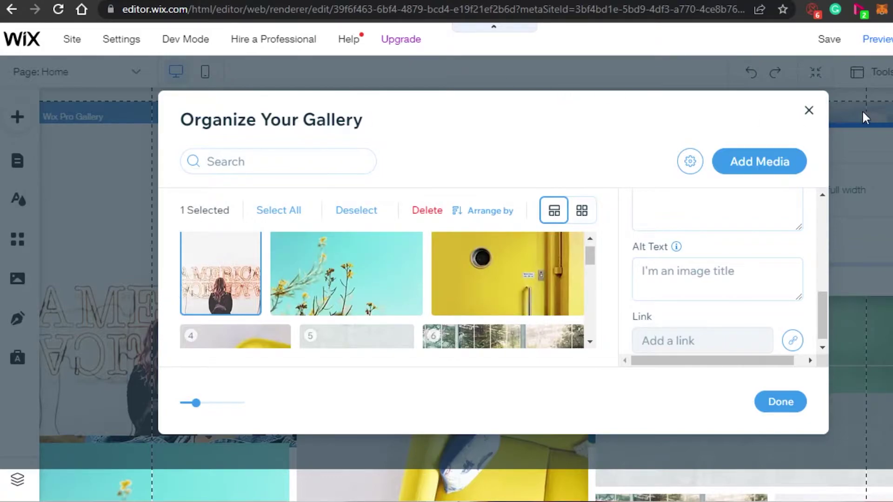
pyautogui.click(809, 110)
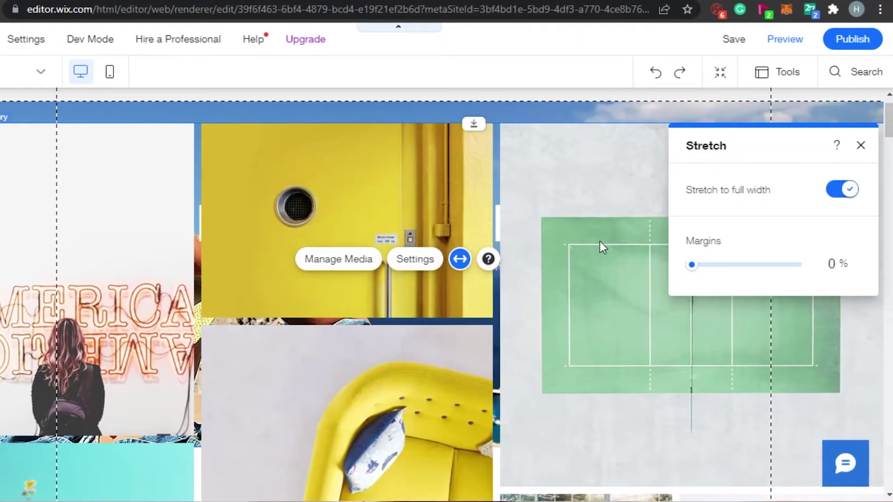
# Step: In the gallery's Settings, choose the Slide show layout under Custom
pyautogui.click(410, 260)
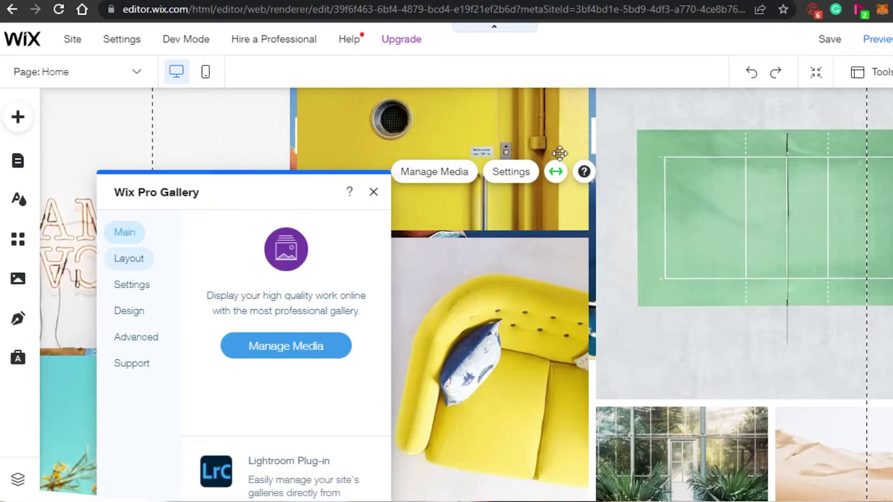
pyautogui.click(129, 259)
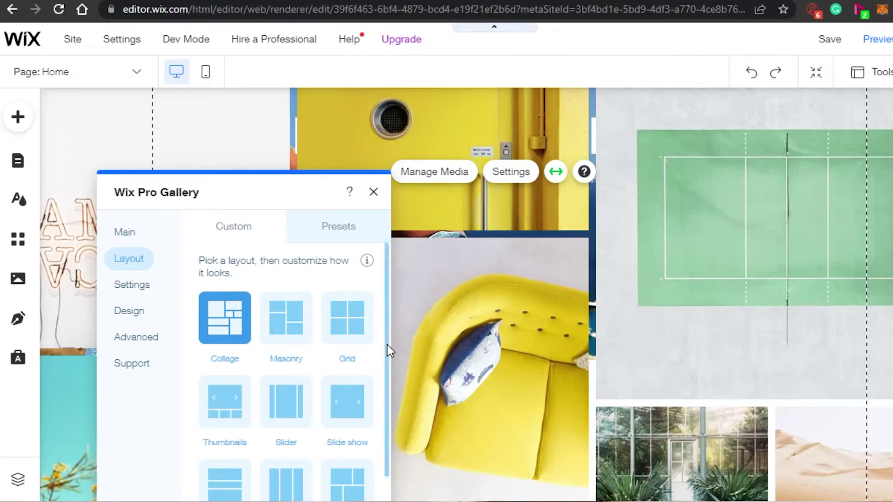
pyautogui.scroll(-3, 385, 372)
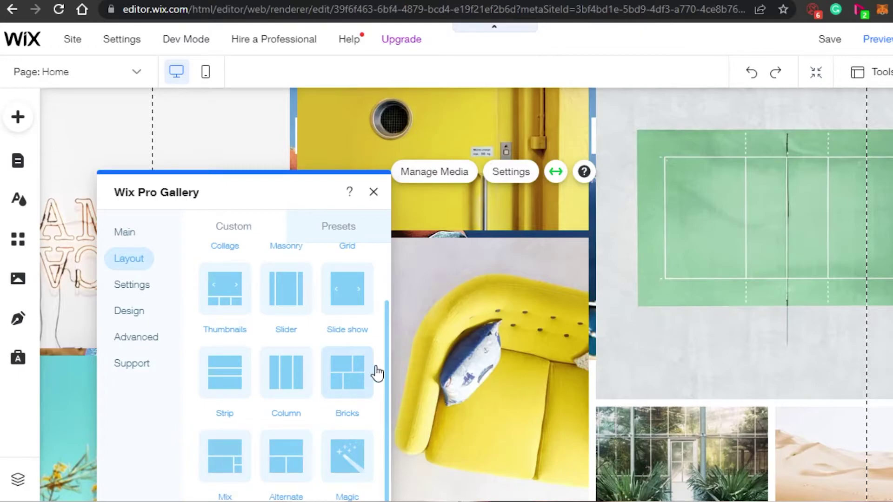
pyautogui.moveTo(387, 381); pyautogui.dragTo(389, 349)
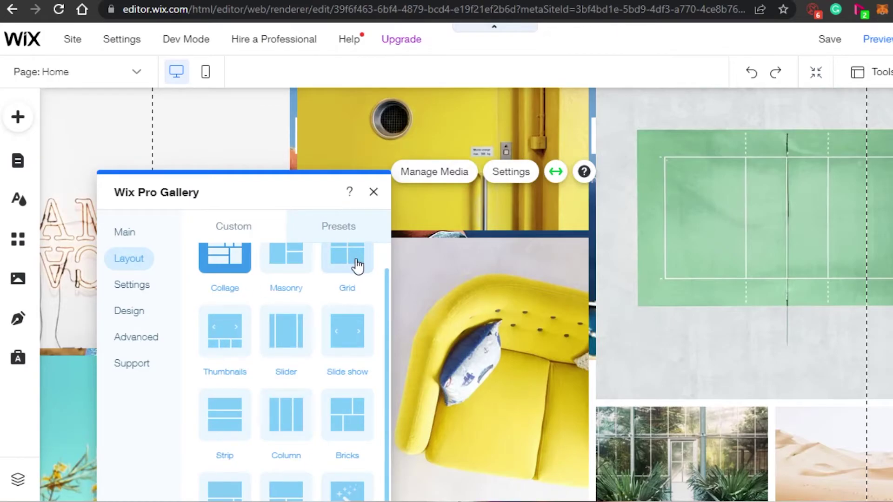
pyautogui.click(340, 333)
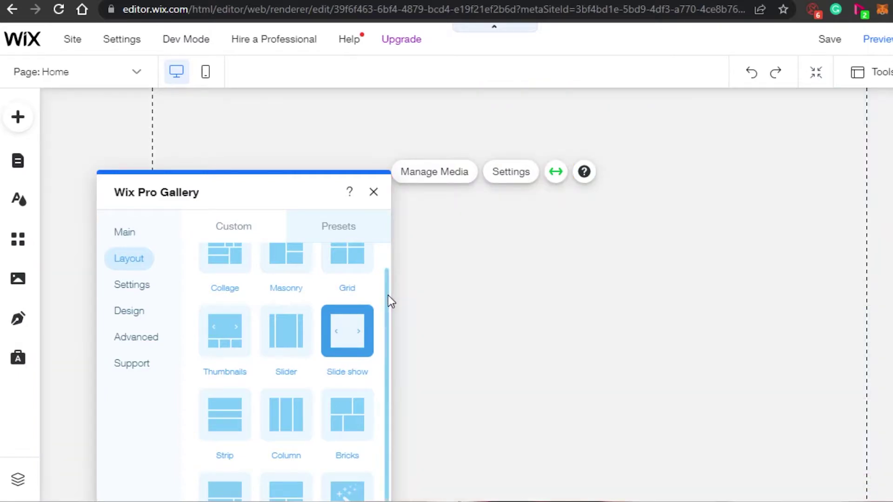
pyautogui.scroll(2, 386, 323)
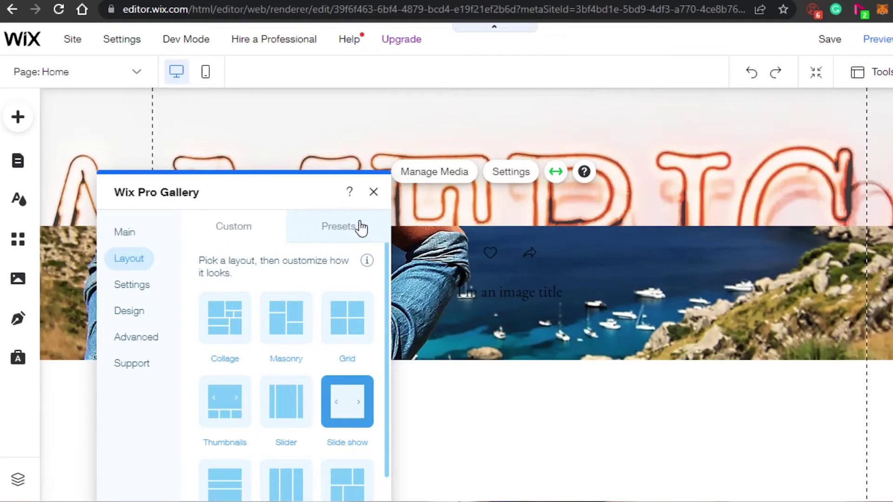
pyautogui.scroll(-3, 387, 375)
pyautogui.scroll(3, 387, 375)
pyautogui.scroll(-3, 387, 375)
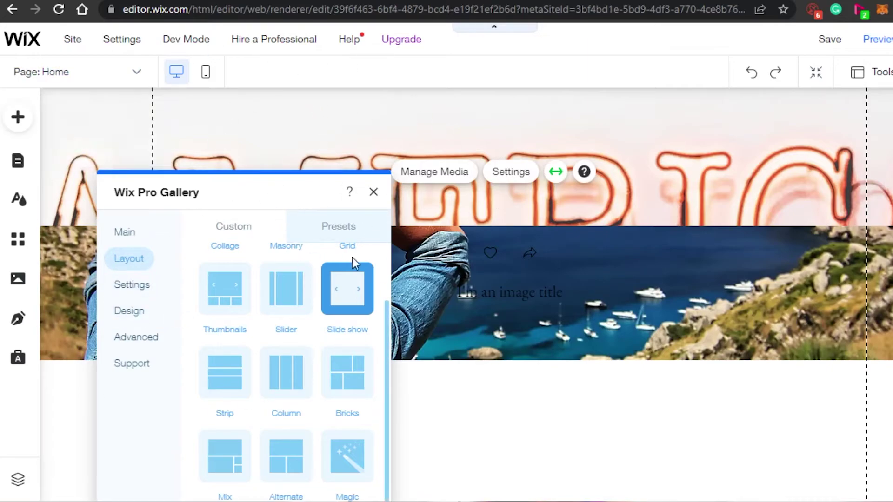
# Step: Open the gallery's media organizer and delete the flower image
pyautogui.click(433, 173)
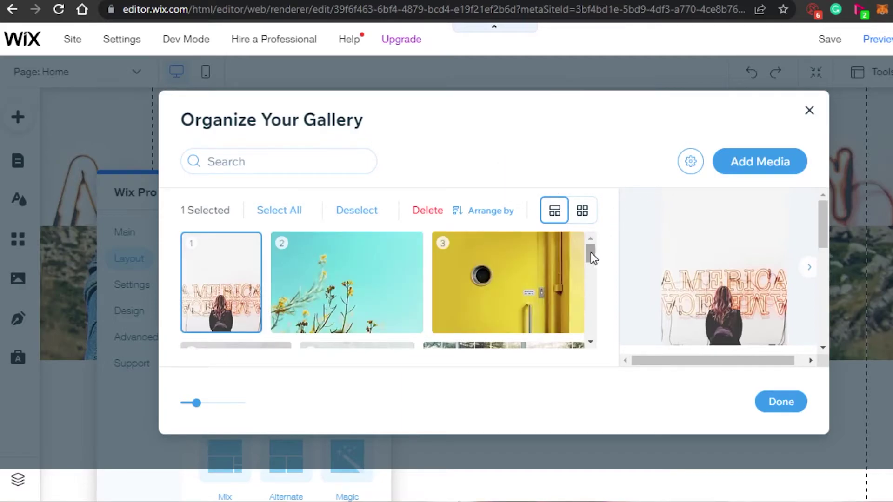
pyautogui.moveTo(590, 252); pyautogui.dragTo(590, 338)
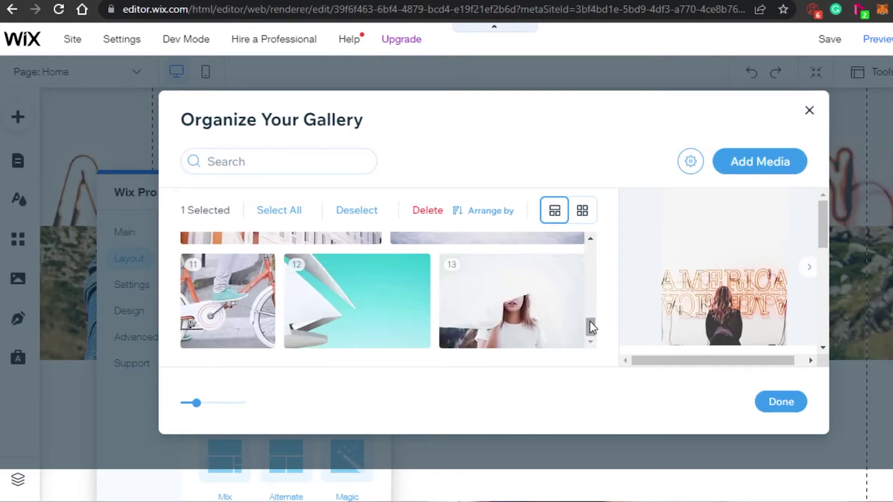
pyautogui.moveTo(590, 327); pyautogui.dragTo(597, 230)
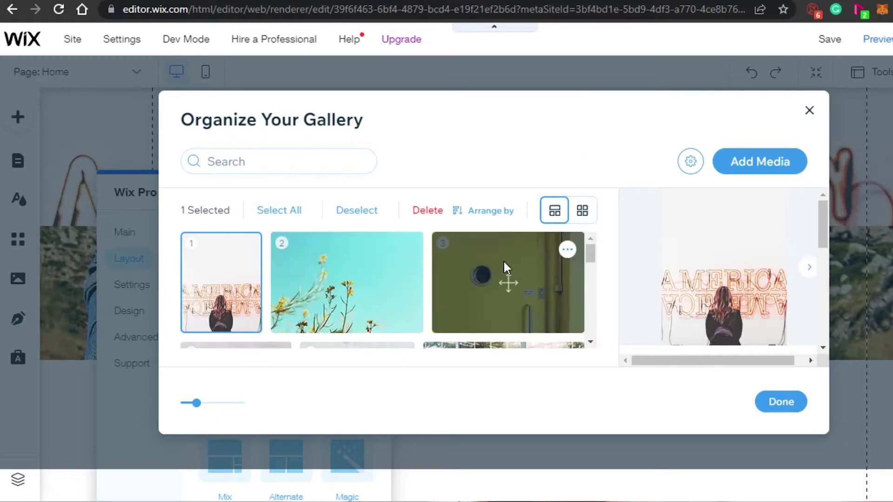
pyautogui.moveTo(395, 261)
pyautogui.click(330, 287)
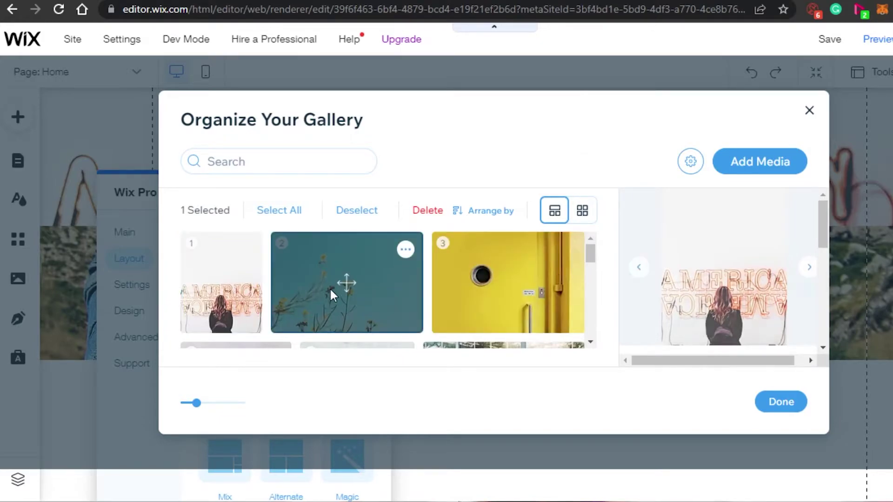
pyautogui.click(421, 213)
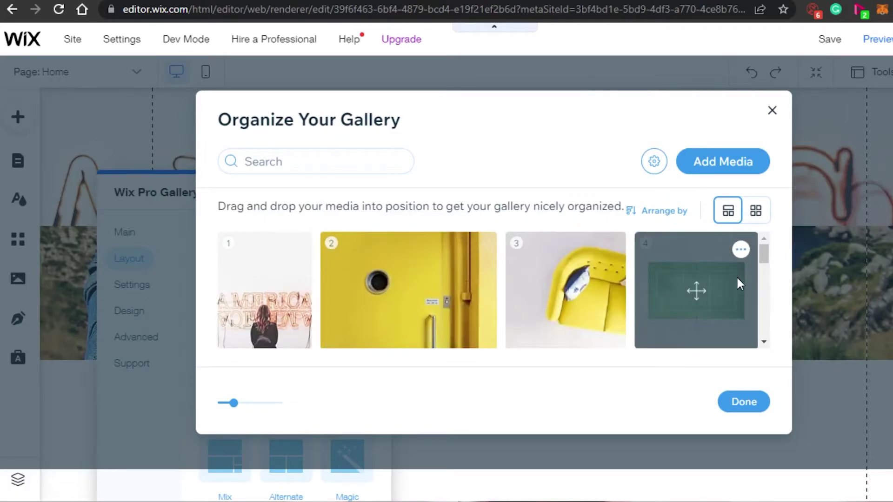
# Step: Delete the green court image and the white fox photo from the gallery
pyautogui.moveTo(767, 255); pyautogui.dragTo(763, 236)
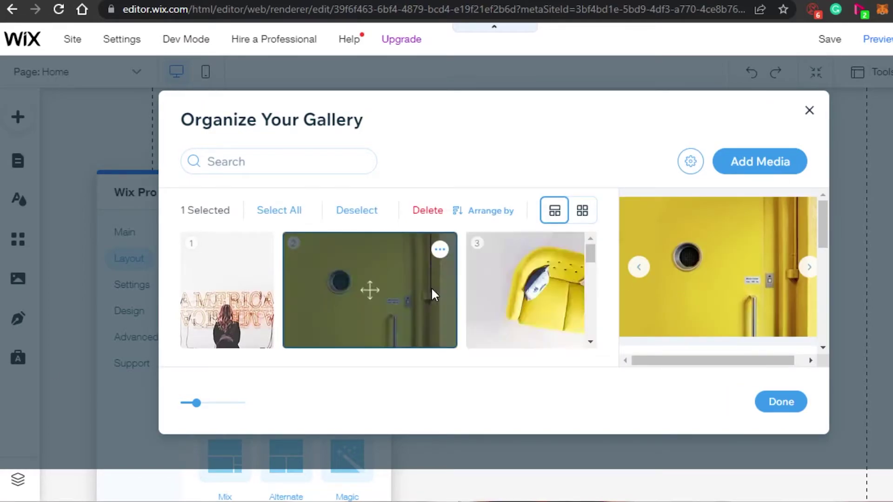
pyautogui.scroll(-2, 238, 293)
pyautogui.click(239, 289)
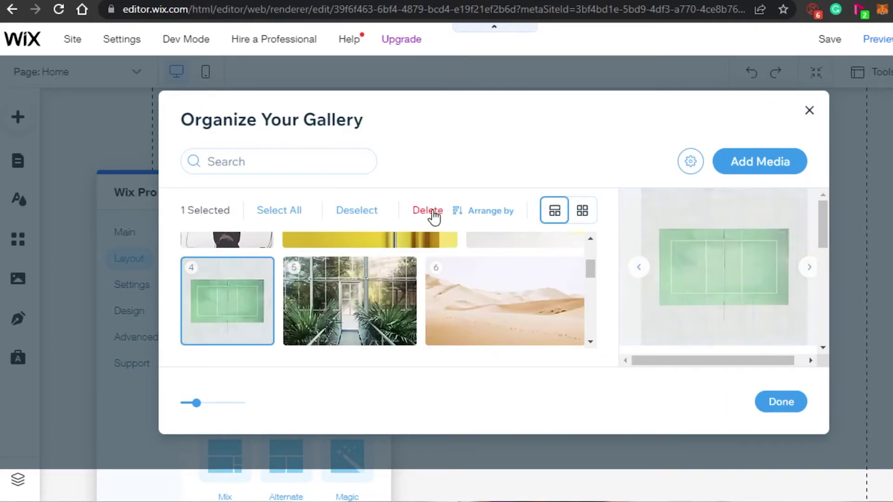
pyautogui.click(428, 212)
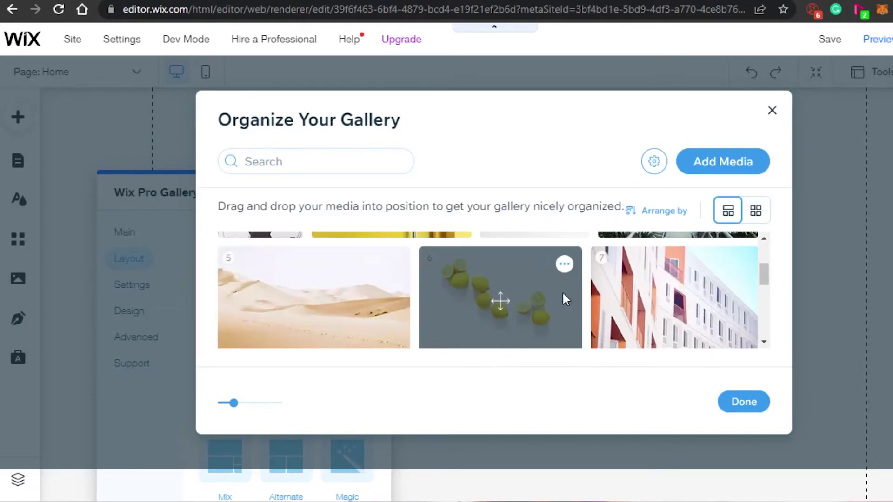
pyautogui.moveTo(764, 275); pyautogui.dragTo(762, 300)
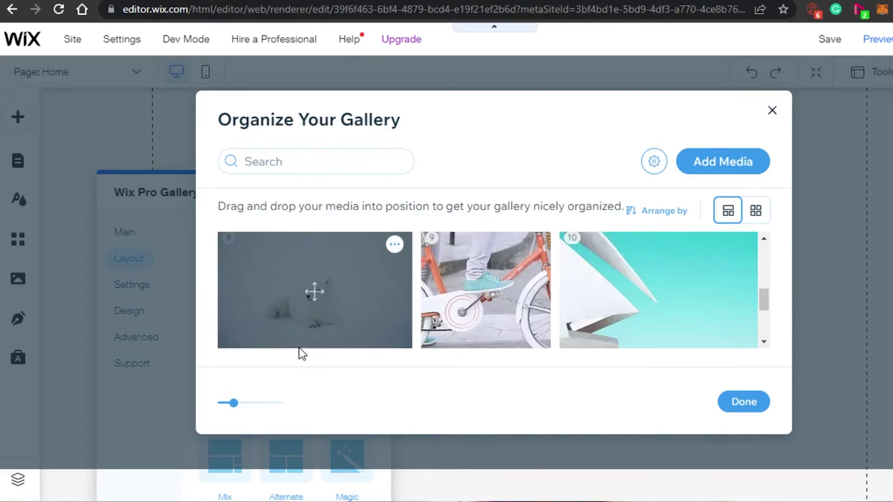
pyautogui.click(408, 275)
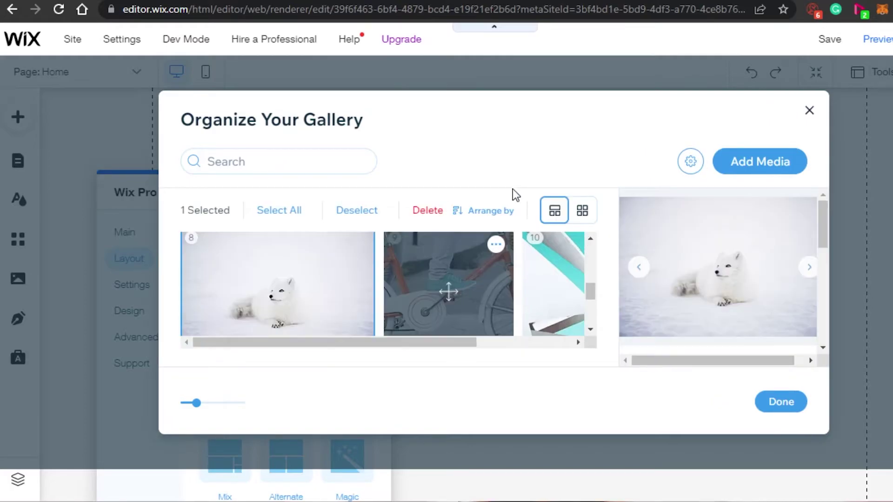
pyautogui.click(418, 212)
# Step: Delete the building photo from the gallery
pyautogui.scroll(-3, 755, 313)
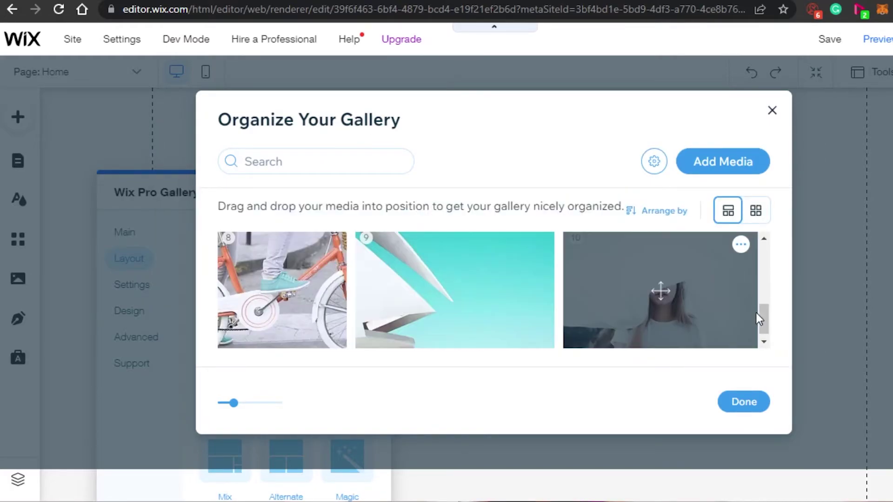
pyautogui.moveTo(765, 318); pyautogui.dragTo(764, 287)
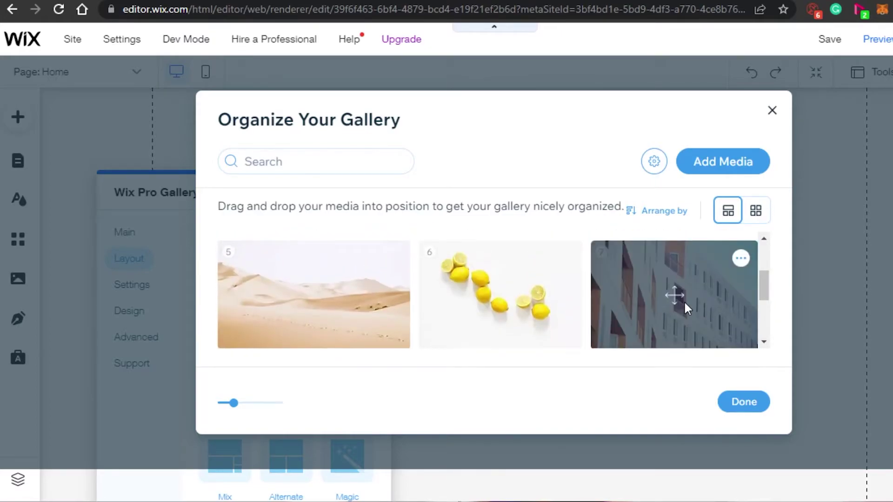
pyautogui.click(674, 293)
pyautogui.click(421, 213)
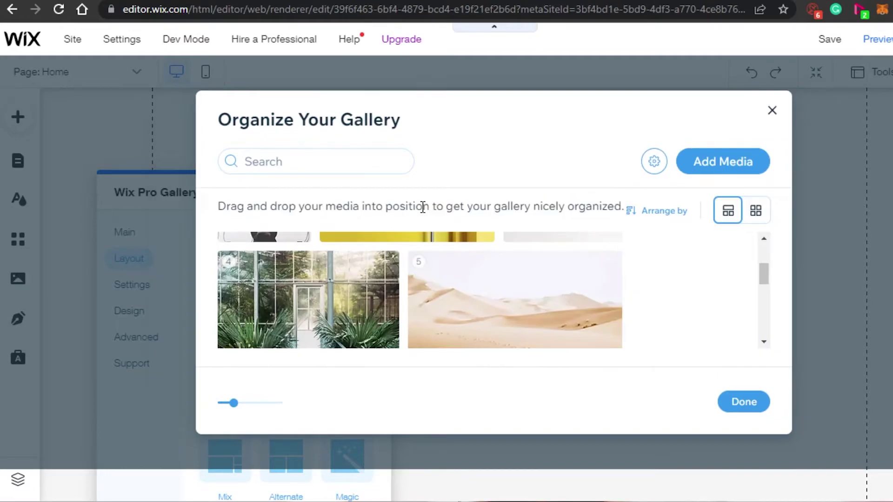
# Step: Preview the first image, the neon sign photo, and open the choices for adding new media
pyautogui.moveTo(765, 279); pyautogui.dragTo(774, 207)
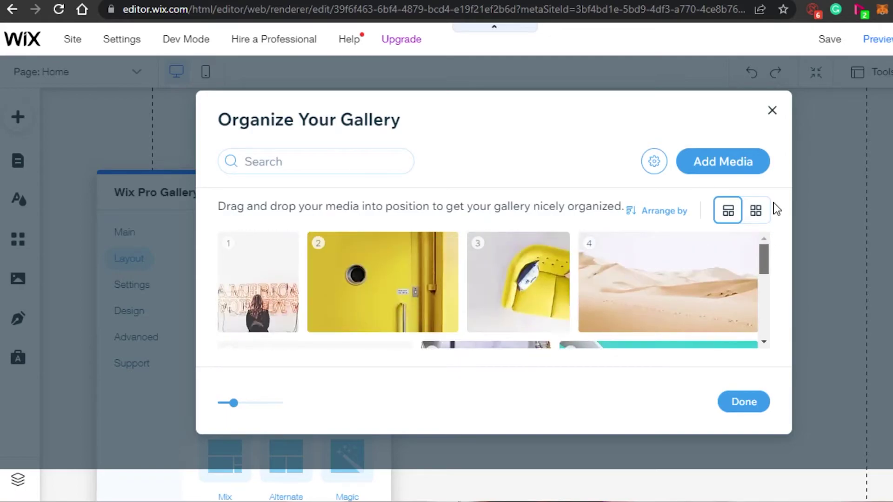
pyautogui.click(250, 294)
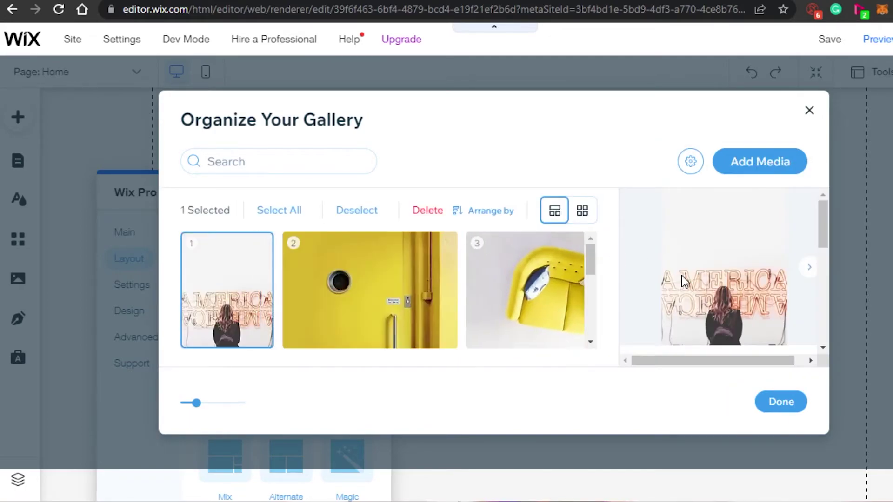
pyautogui.click(757, 163)
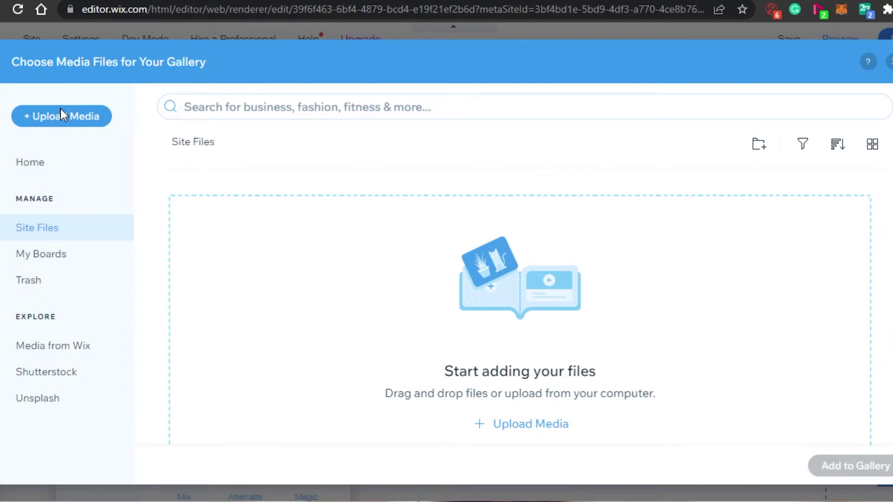
# Step: Upload download (2).jpg from the computer and add the laptop photo to the gallery
pyautogui.click(87, 116)
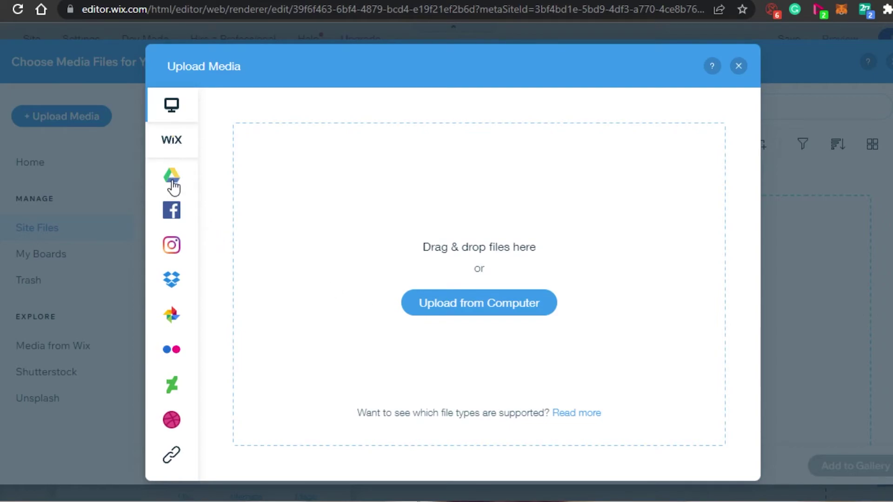
pyautogui.moveTo(172, 186)
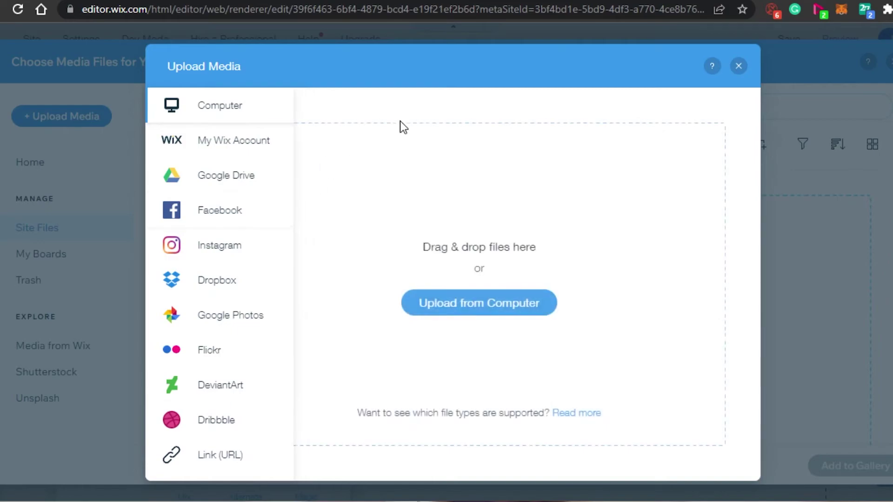
pyautogui.click(466, 307)
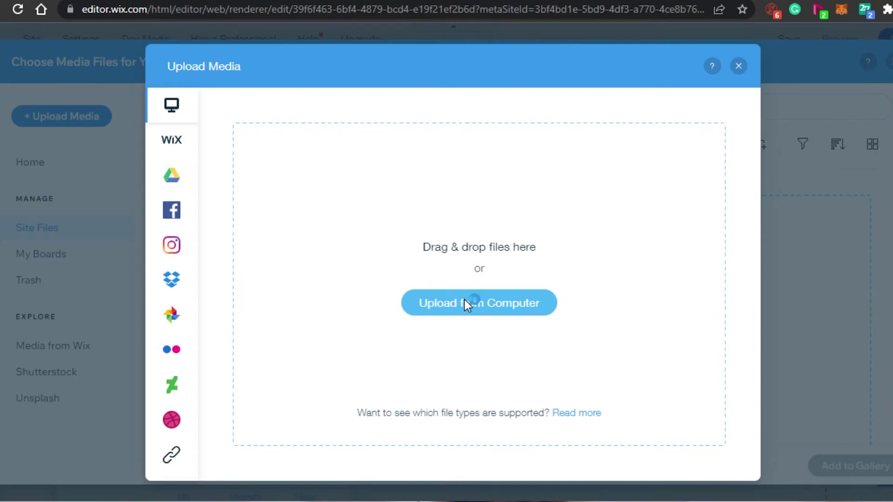
pyautogui.doubleClick(324, 356)
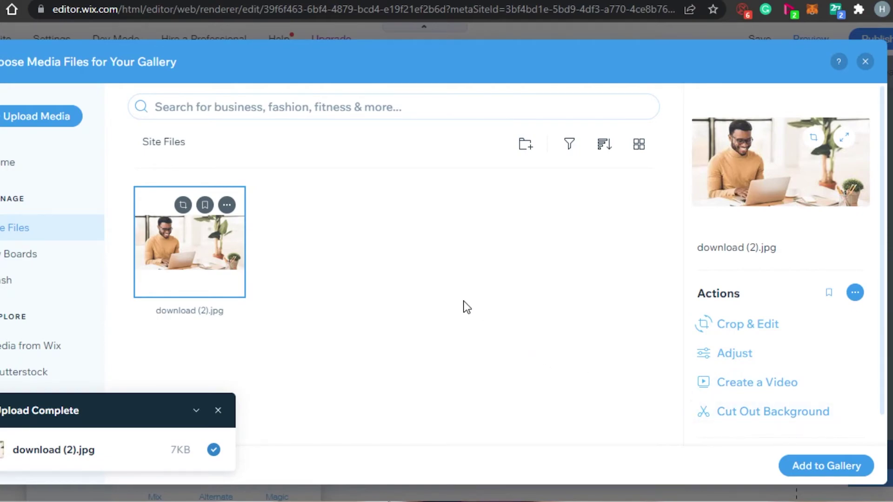
pyautogui.click(826, 466)
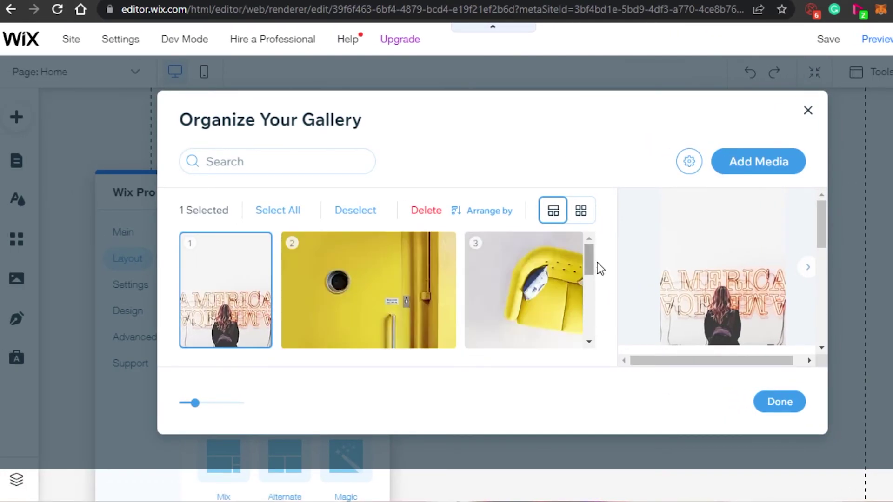
# Step: Delete the desert dunes photo, confirm the laptop photo is last as item 8, and finish organizing
pyautogui.moveTo(585, 261); pyautogui.dragTo(484, 304)
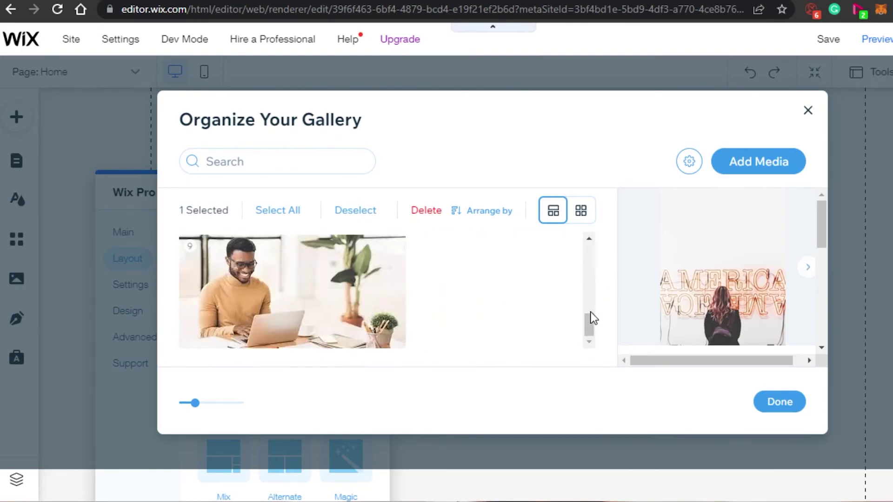
pyautogui.moveTo(591, 323); pyautogui.dragTo(586, 283)
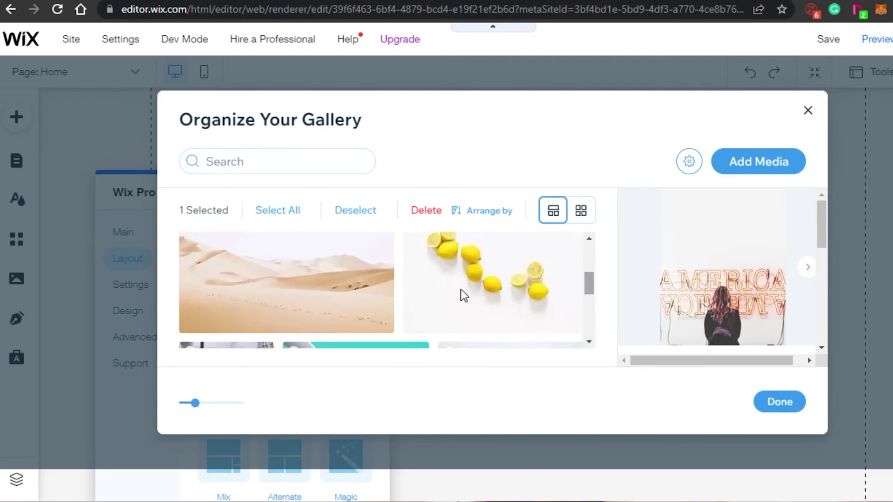
pyautogui.click(216, 316)
pyautogui.click(424, 213)
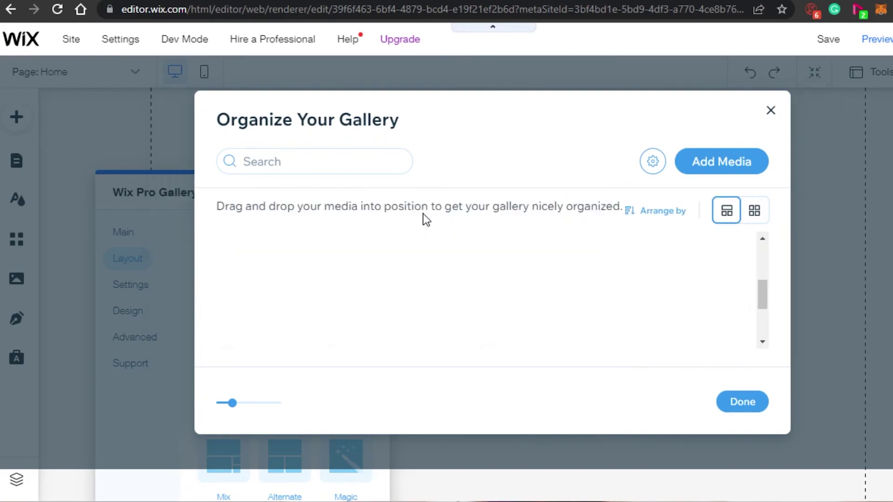
pyautogui.moveTo(763, 288); pyautogui.dragTo(765, 321)
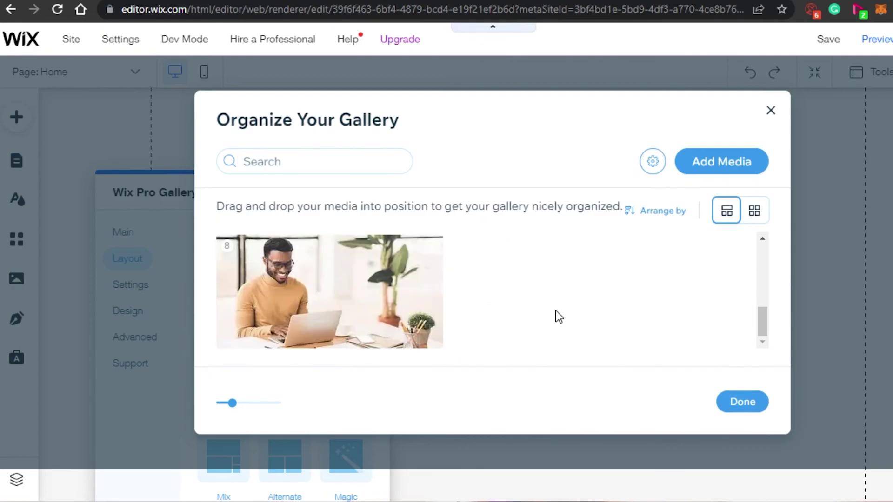
pyautogui.moveTo(763, 323); pyautogui.dragTo(768, 342)
pyautogui.click(751, 404)
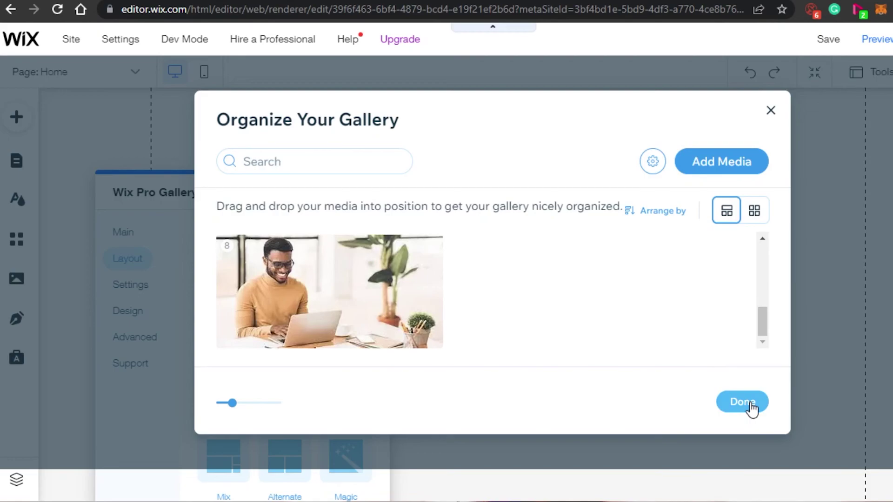
pyautogui.click(750, 403)
# Step: Close the gallery settings panel and scroll the Home page to review the neon sign slideshow
pyautogui.click(478, 265)
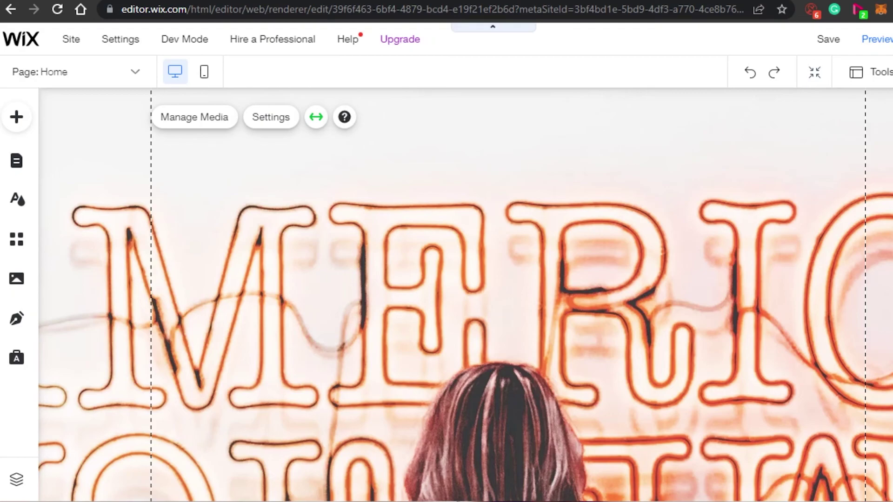
pyautogui.scroll(-10, 465, 294)
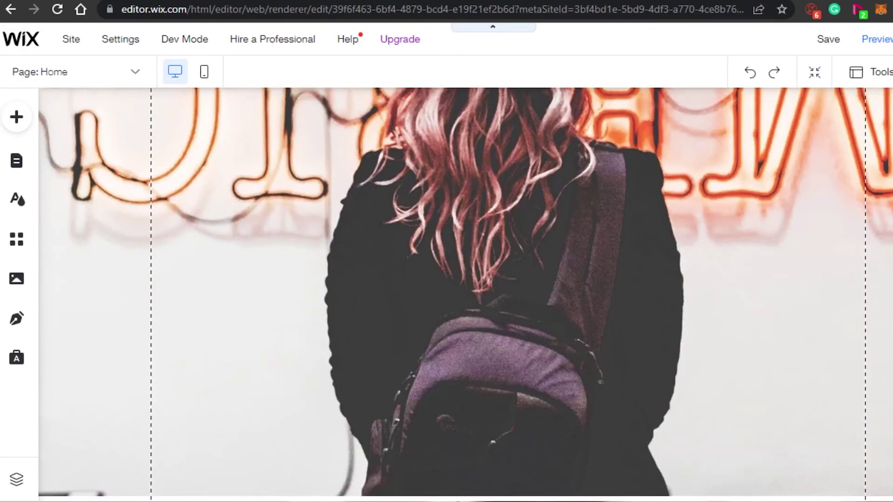
pyautogui.scroll(9, 861, 247)
pyautogui.scroll(-2, 862, 247)
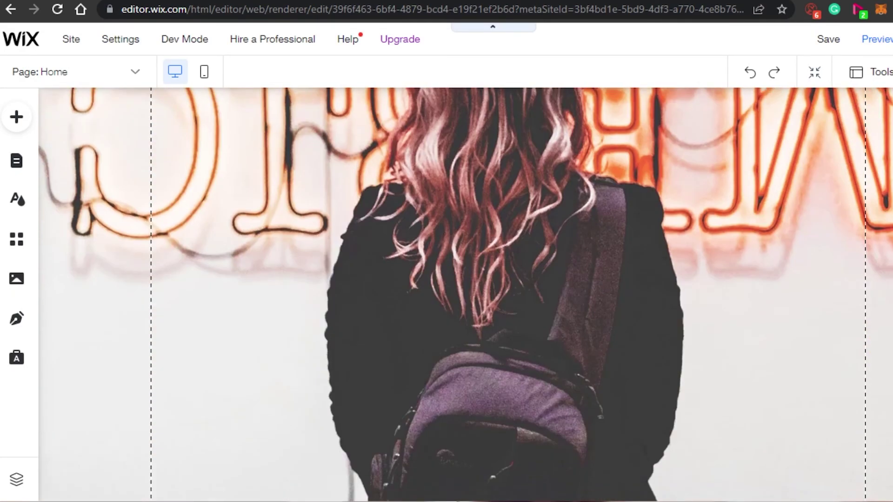
pyautogui.scroll(-8, 861, 247)
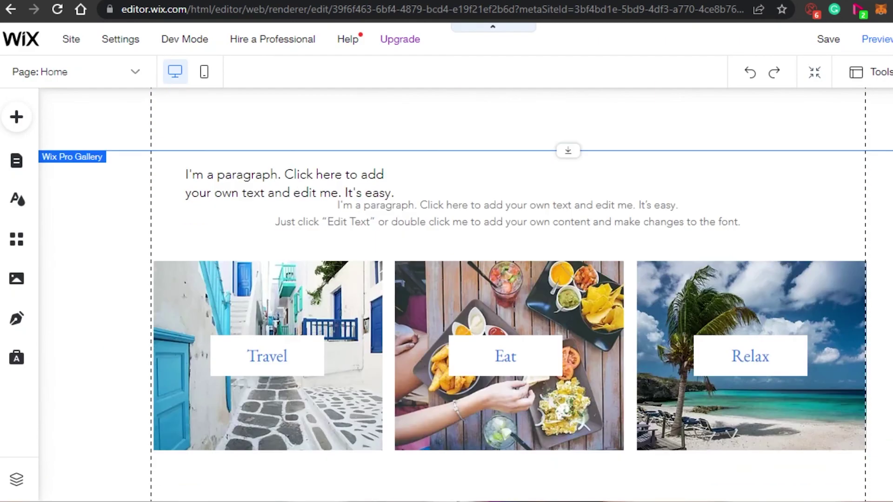
pyautogui.scroll(-10, 507, 294)
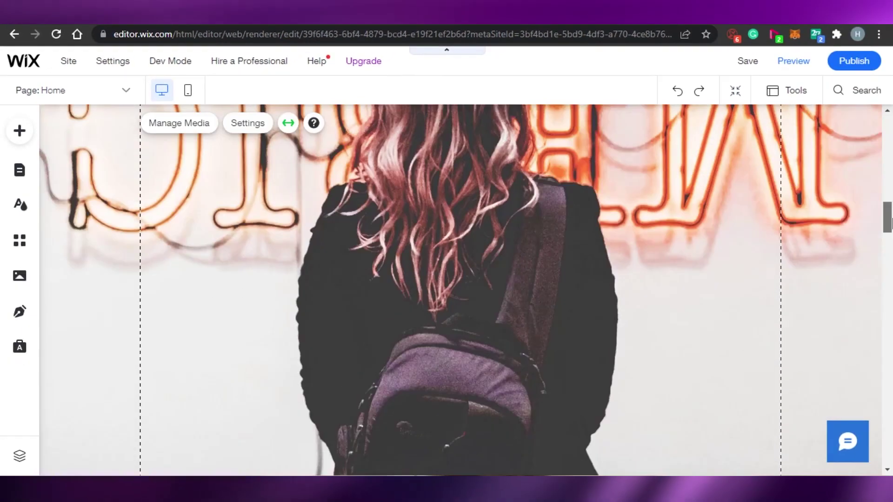
pyautogui.scroll(10, 890, 172)
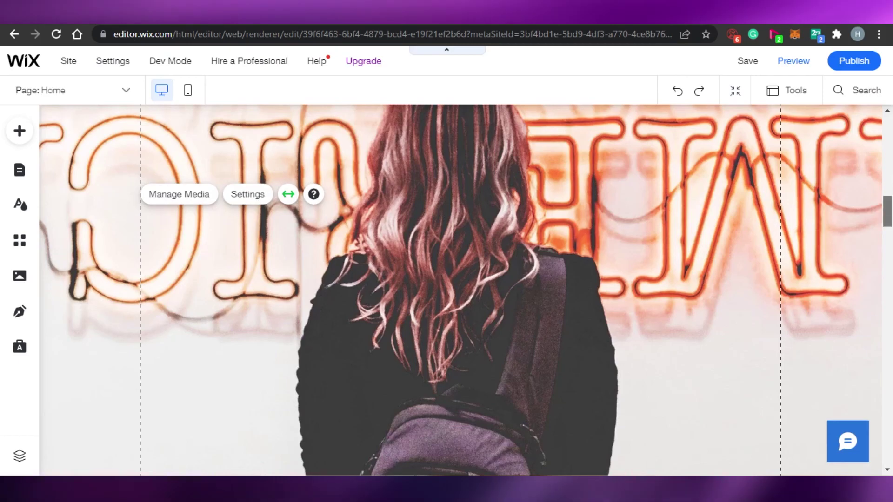